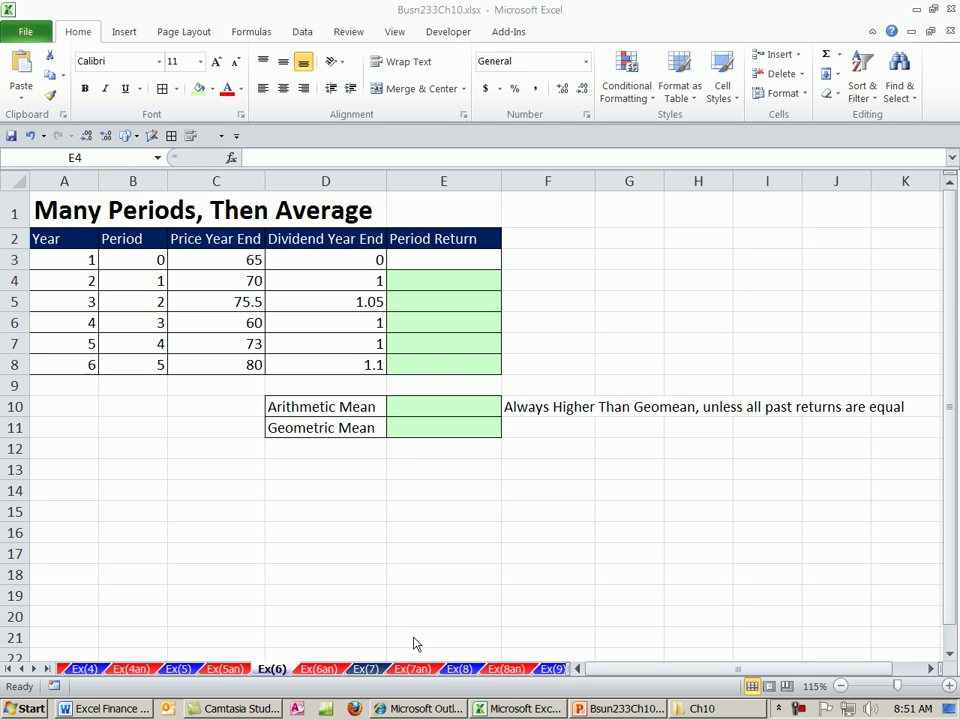
Zoom the Many Periods, Then Average sheet from 115% to 145%
click(440, 13)
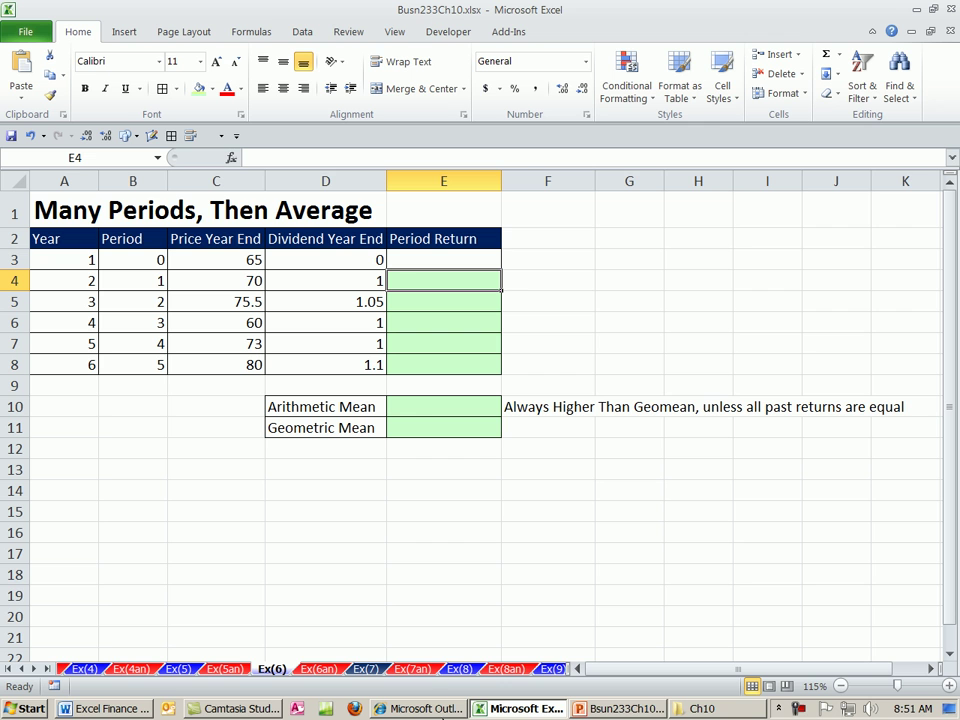
scroll(461, 574, up, 2)
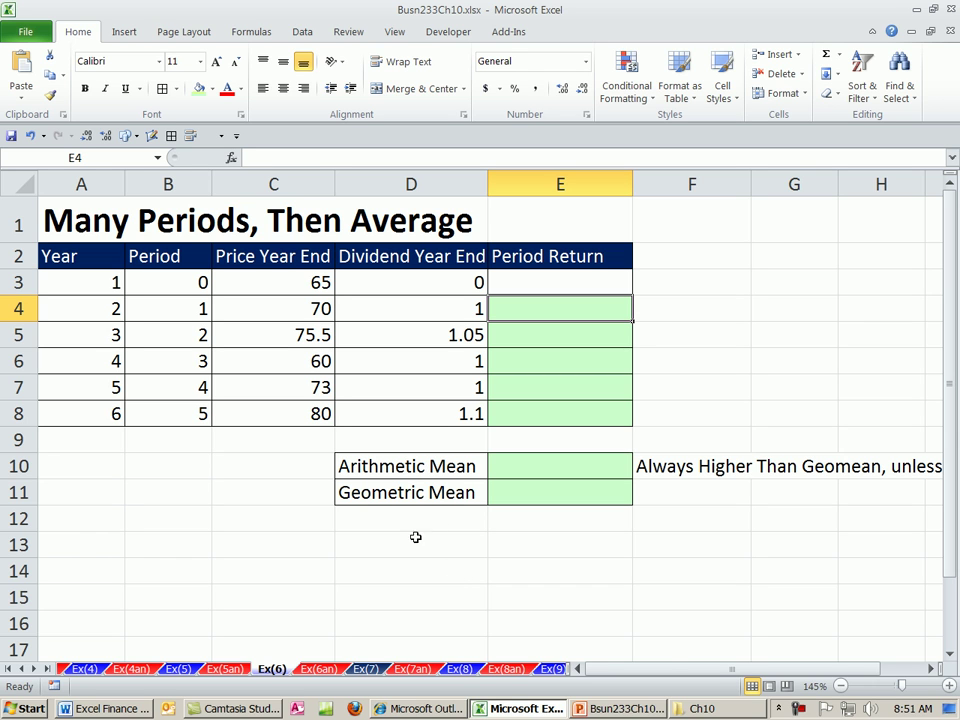
drag(690, 670, 659, 677)
click(330, 572)
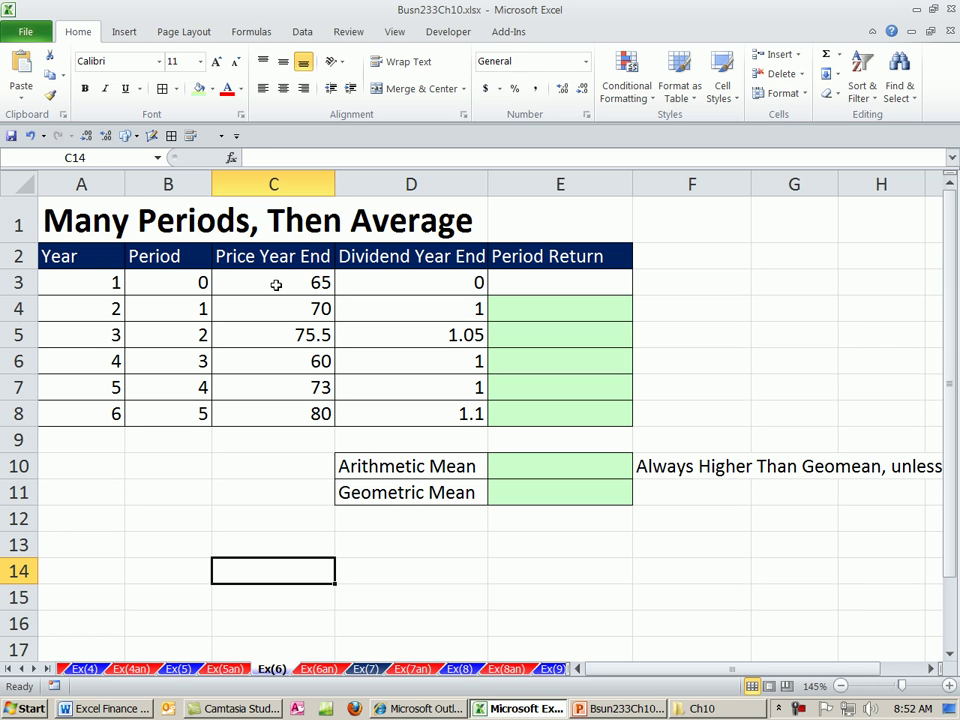
click(288, 282)
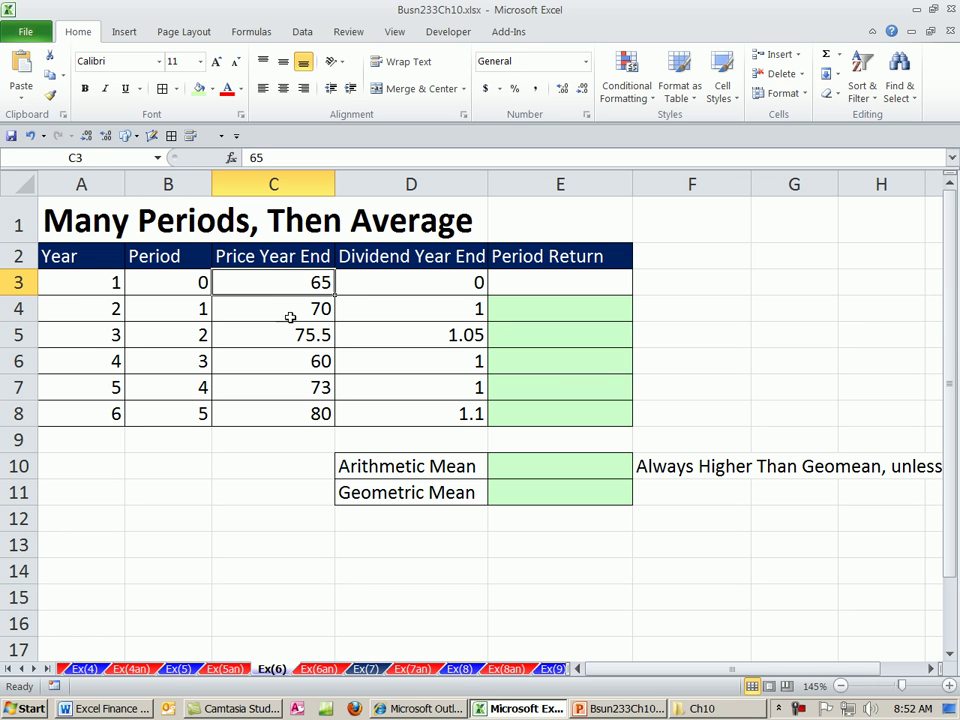
click(291, 316)
click(291, 335)
click(300, 364)
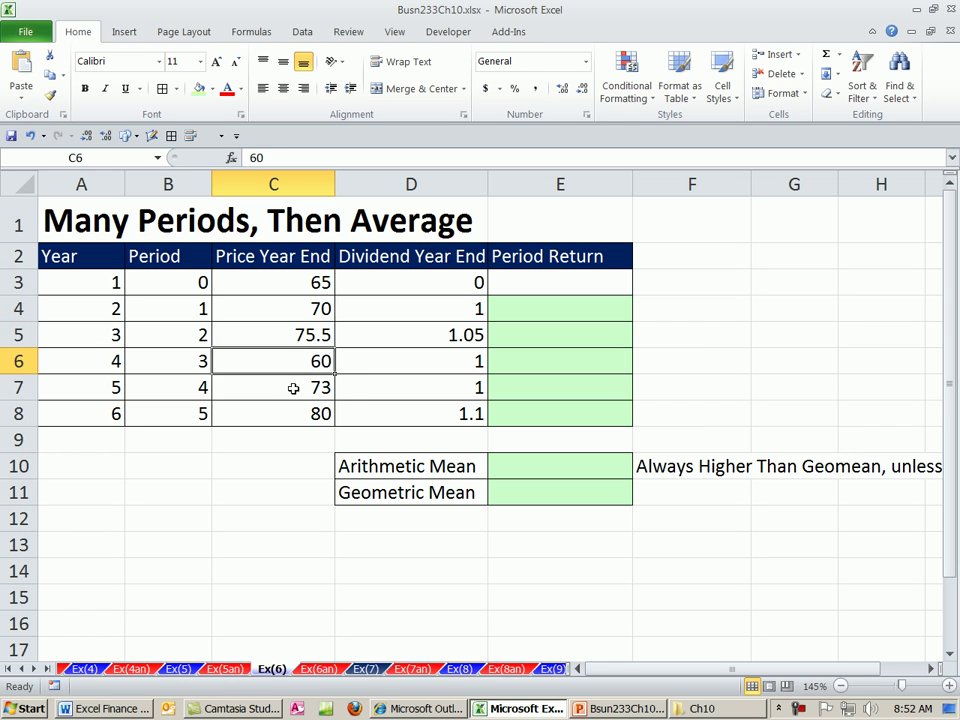
click(296, 388)
click(294, 404)
drag(458, 311, 456, 407)
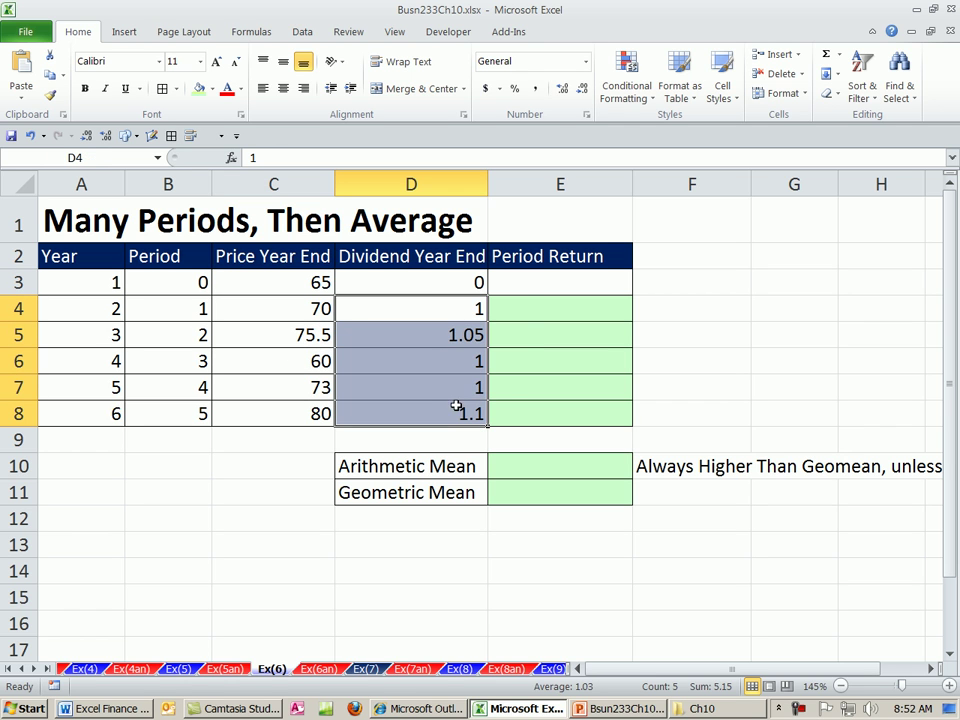
click(519, 309)
drag(519, 309, 529, 418)
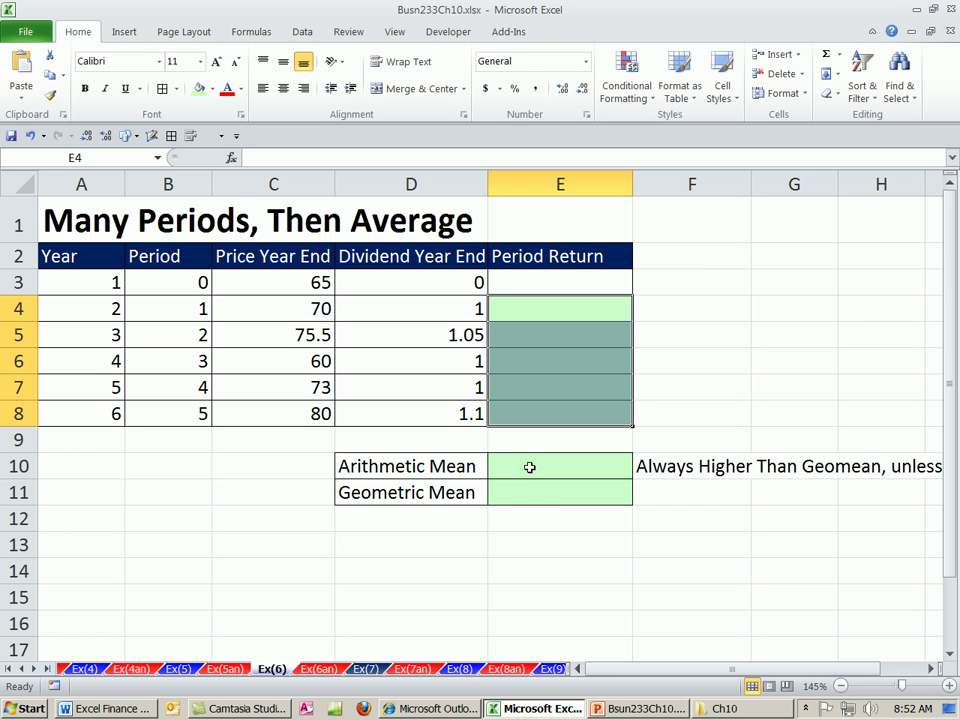
drag(271, 281, 418, 416)
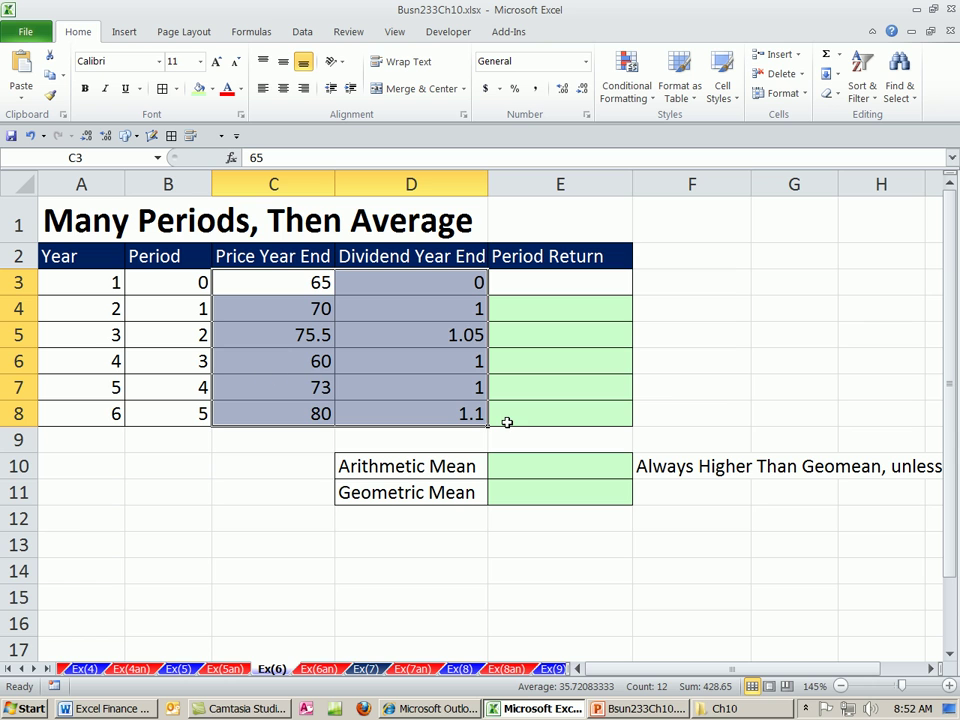
click(537, 305)
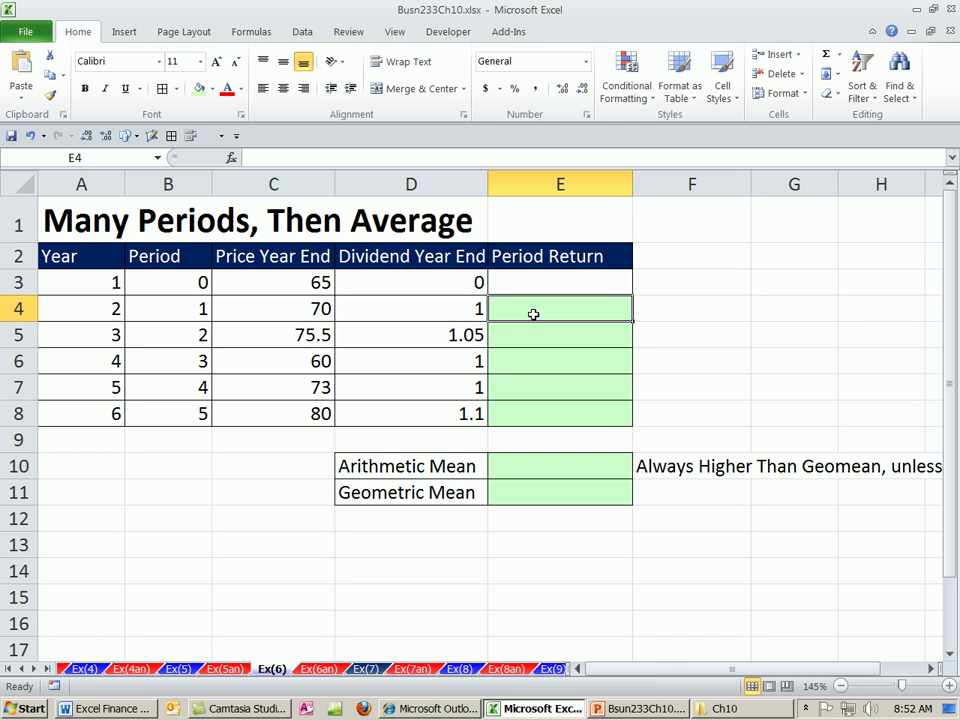
Enter =SUM(C4:D4)/C3-1 in E4 and fill it down through E8
text(=sum)
key(Tab)
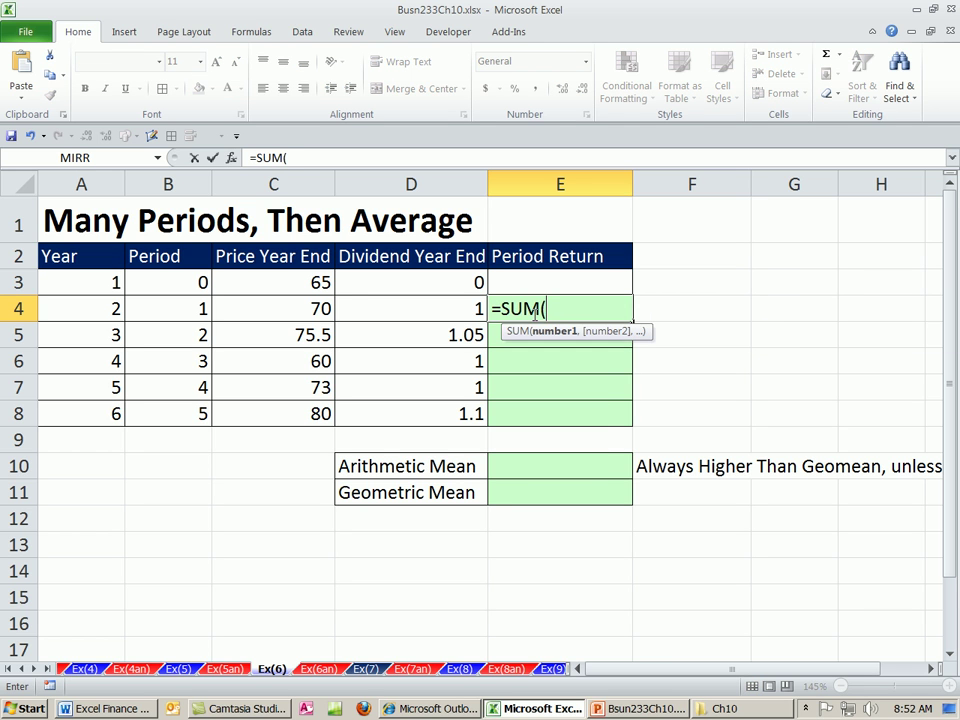
drag(290, 308, 420, 312)
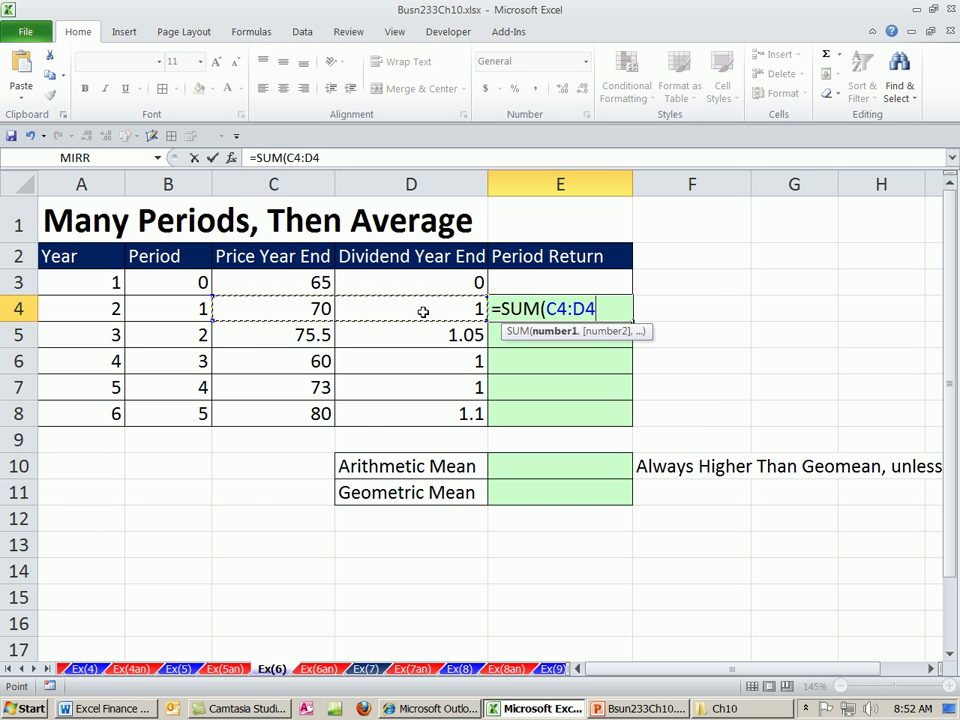
text()/)
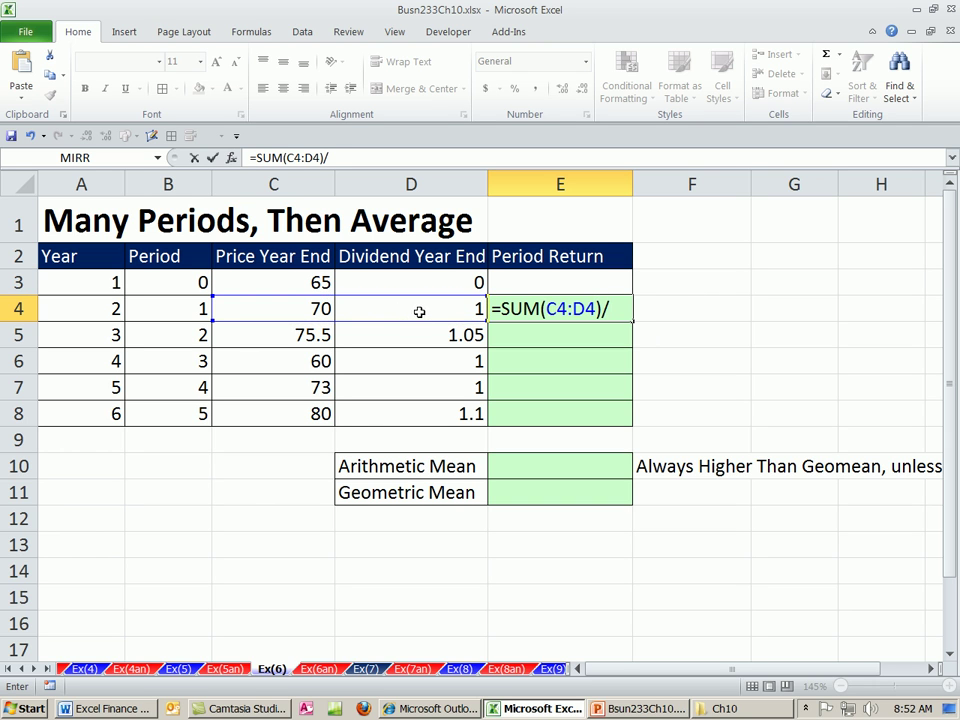
click(318, 282)
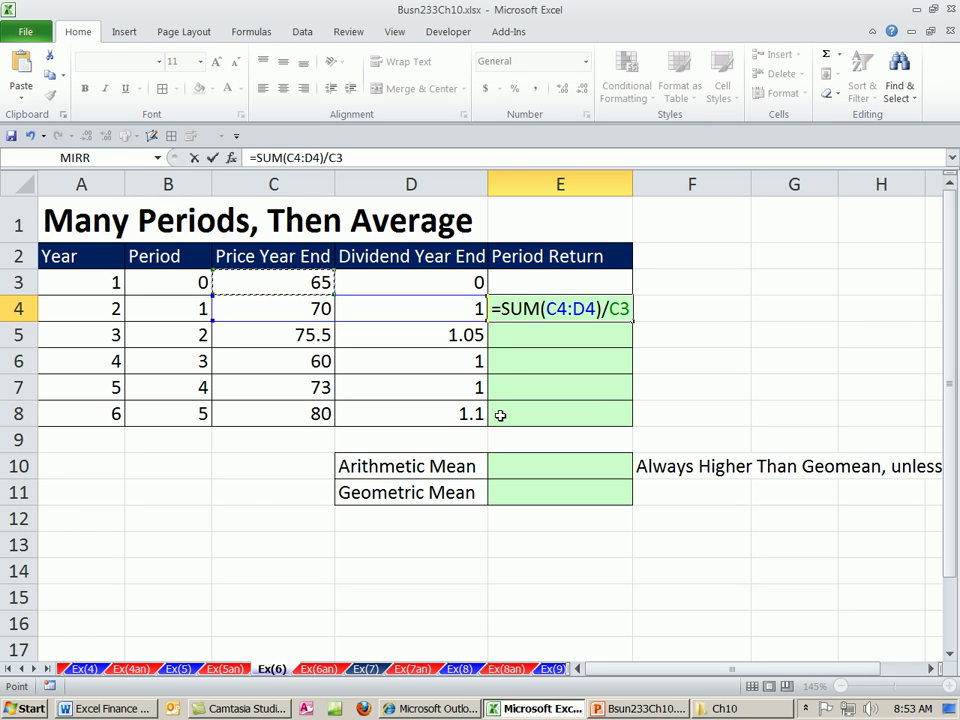
text(-)
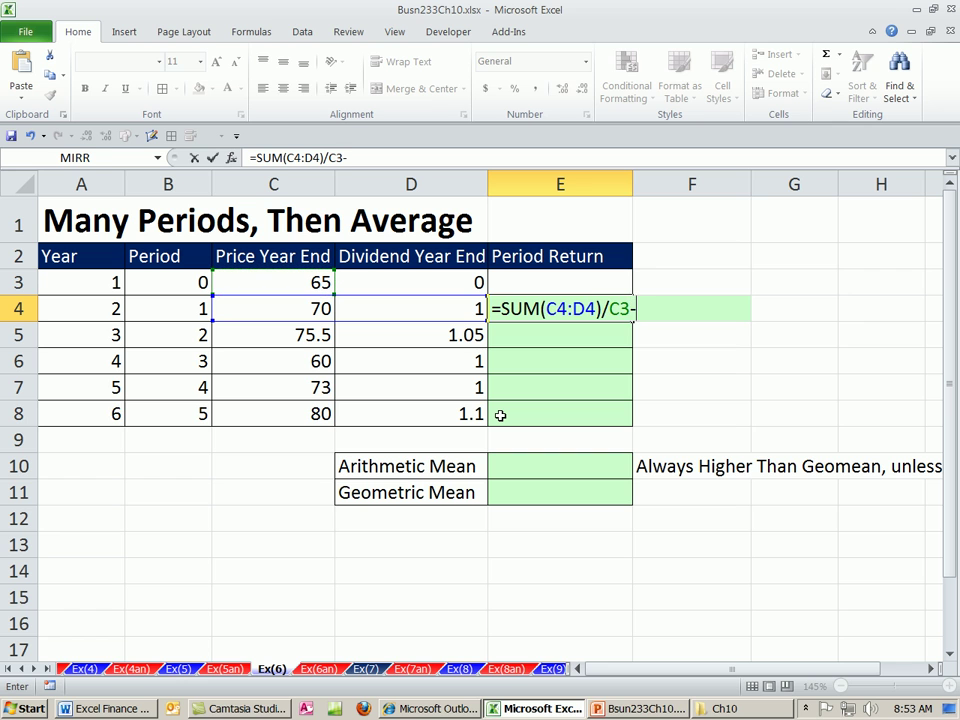
text(1)
key(ctrl+Return)
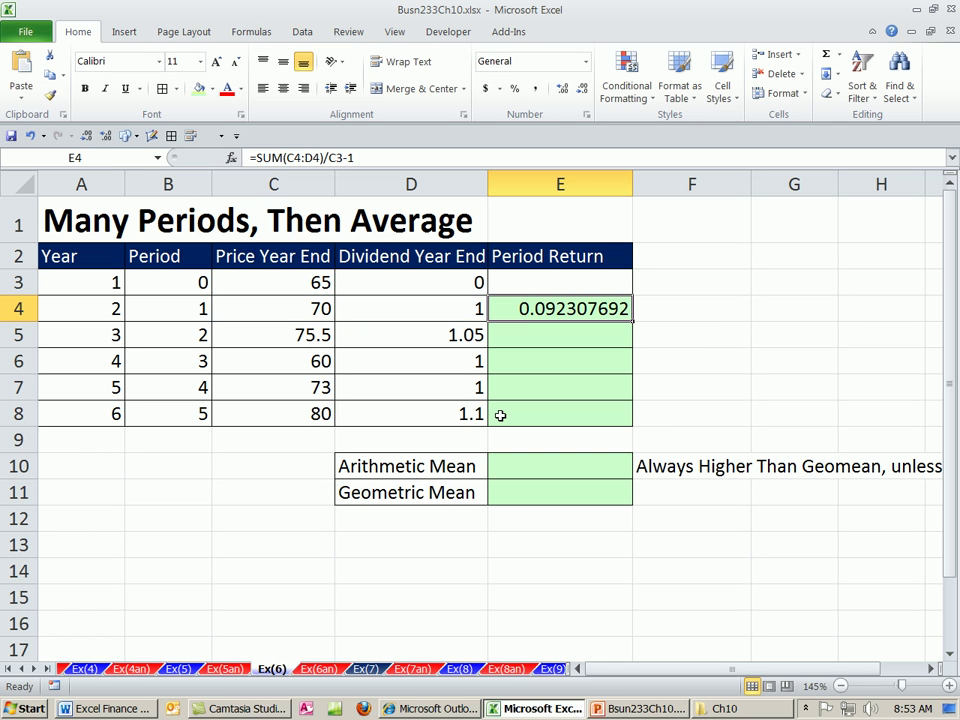
double_click(633, 321)
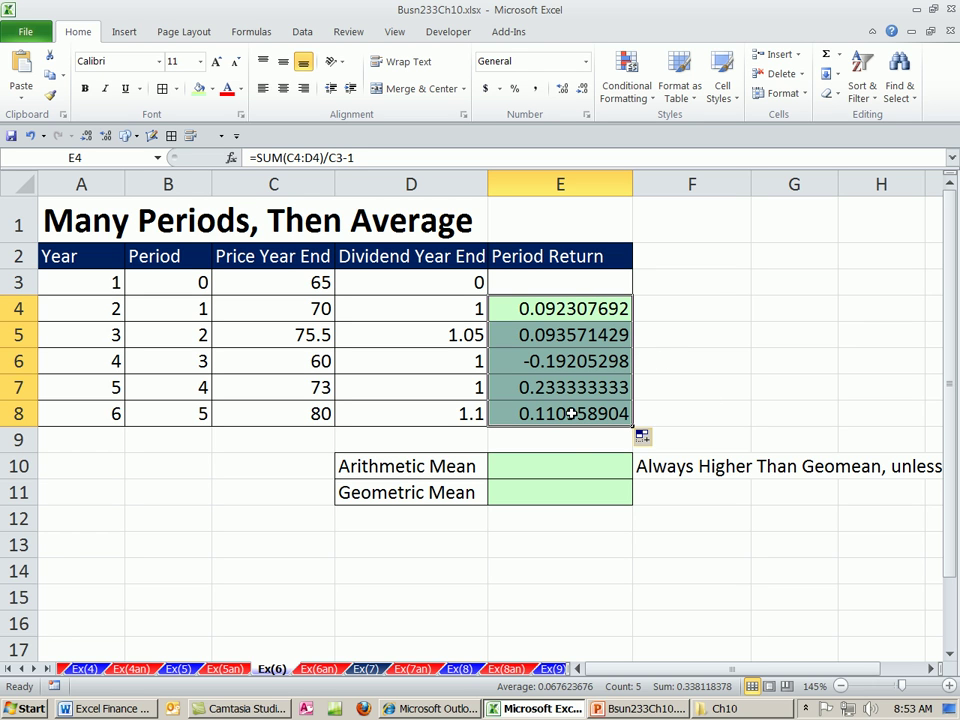
Draft =SUM(E4:E8)/COUNT(E4:E8) in E10, copy its text, and cancel the edit
click(574, 465)
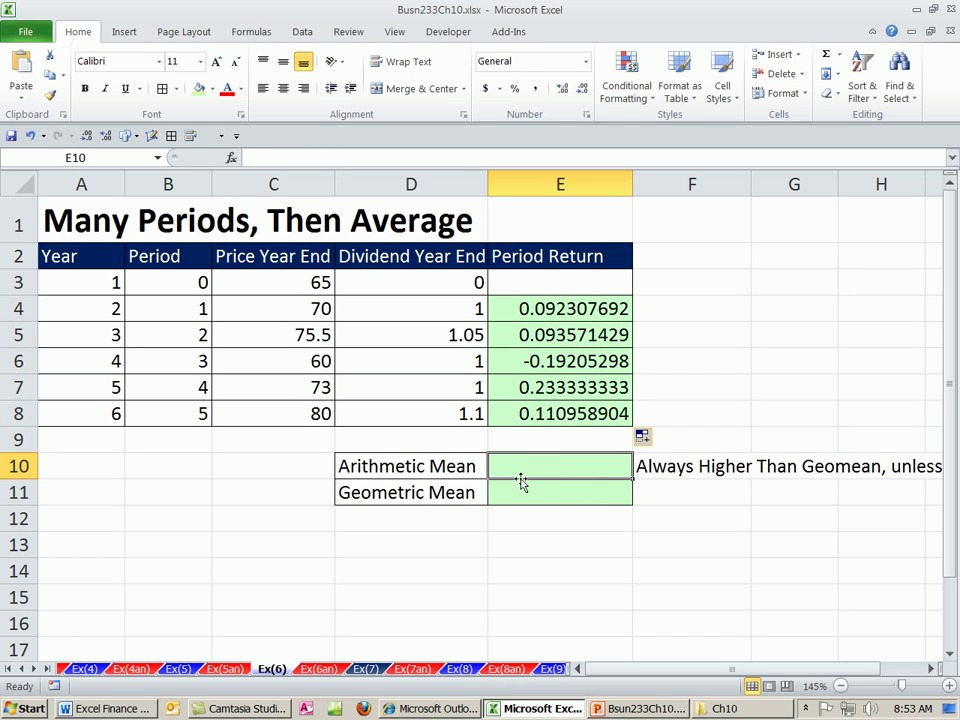
text(=sum)
key(Tab)
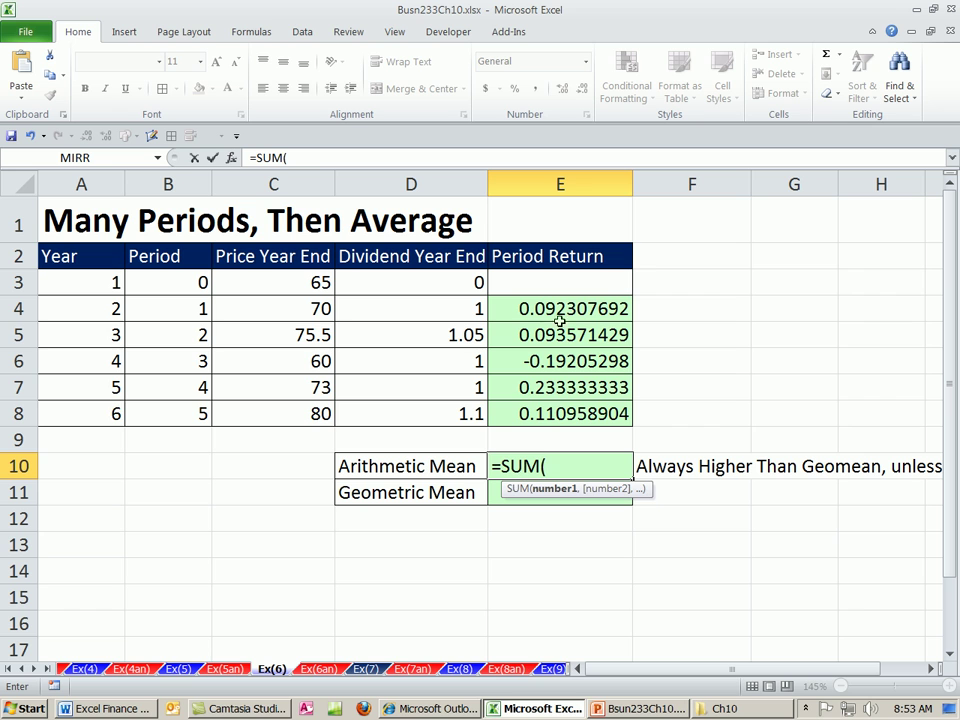
drag(561, 315, 549, 411)
text()/)
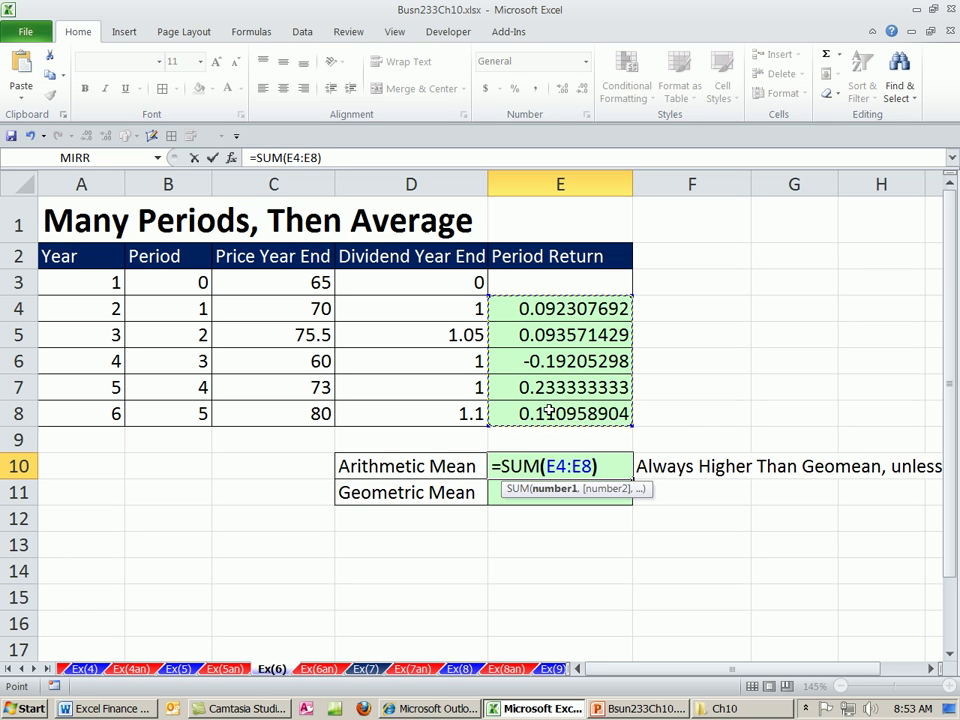
text(count)
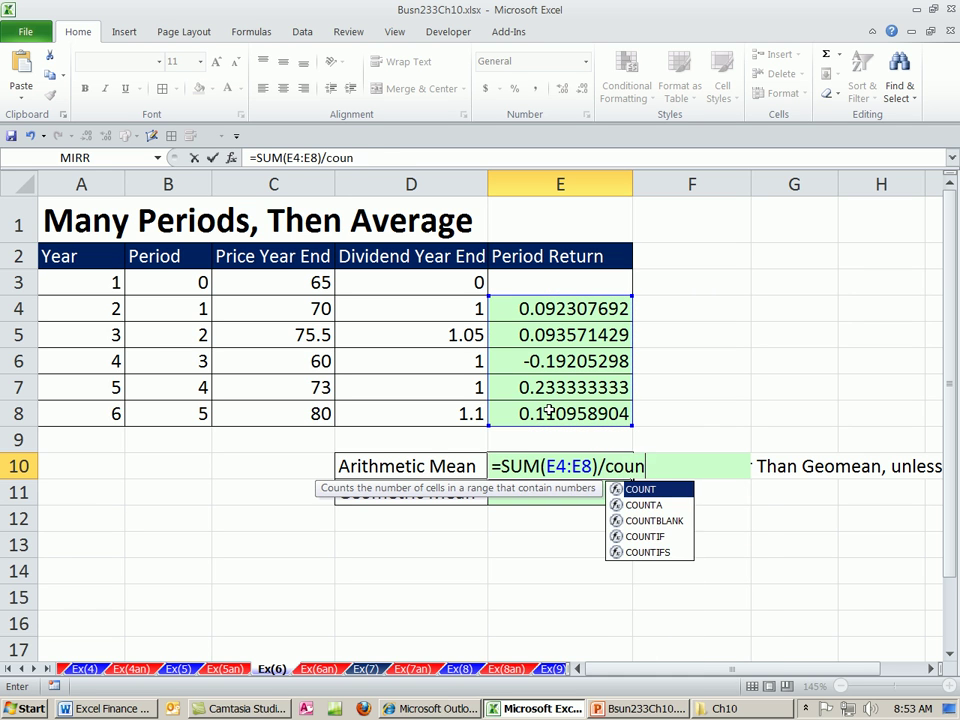
key(Tab)
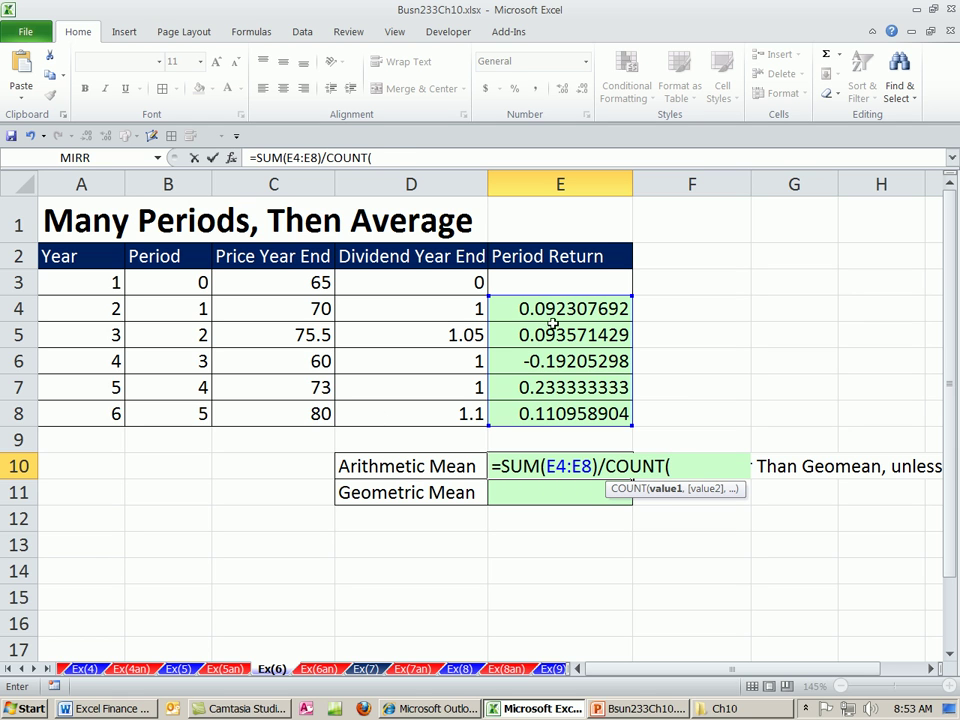
drag(542, 309, 559, 407)
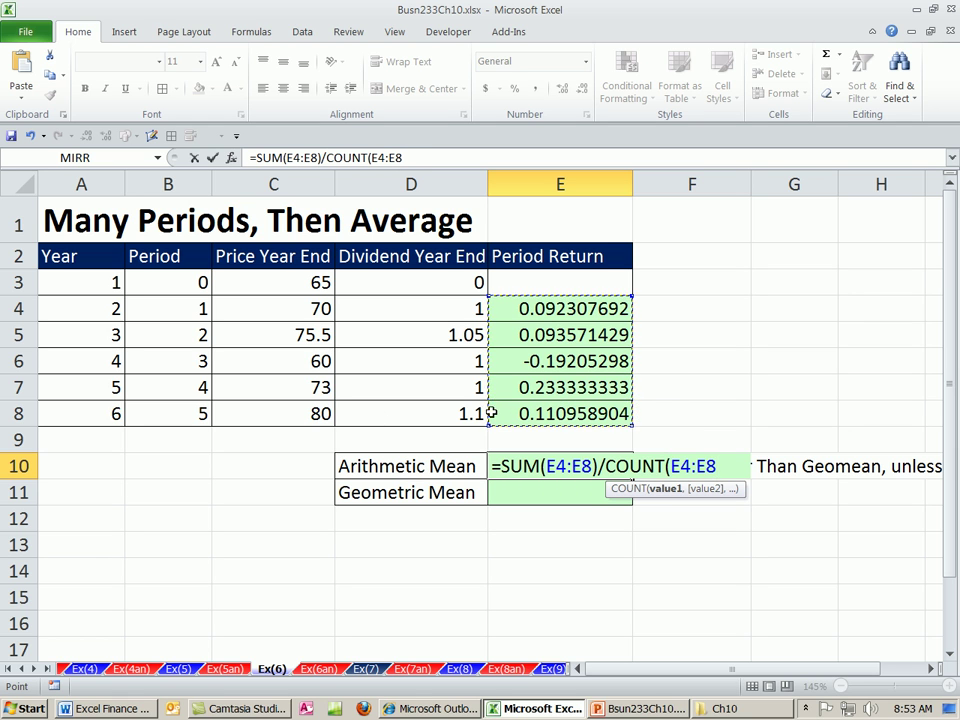
text())
drag(721, 466, 420, 470)
key(ctrl+c)
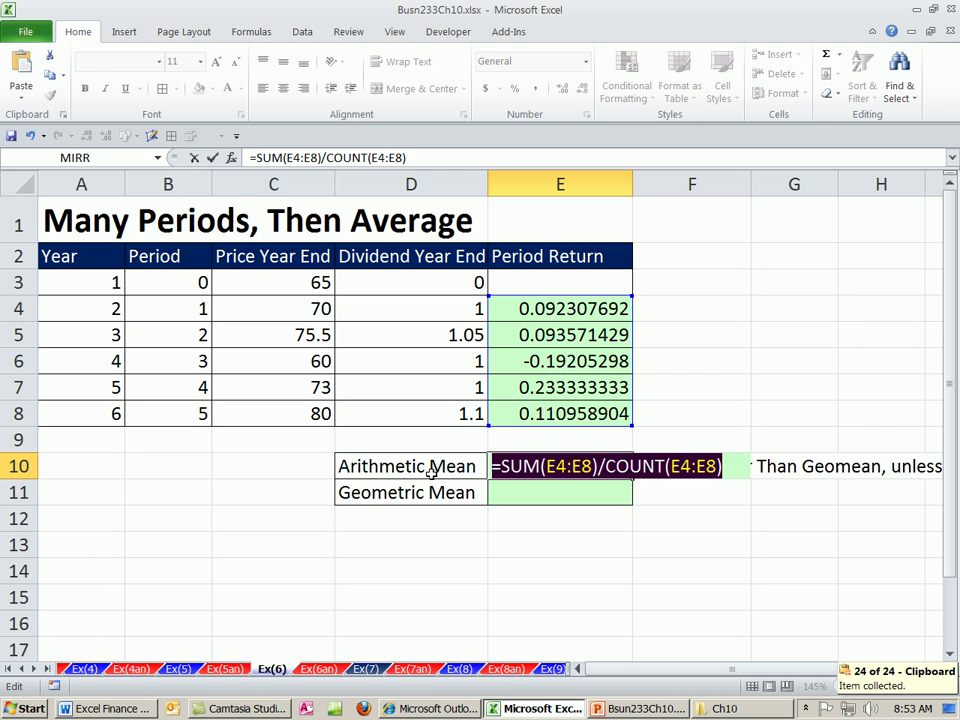
key(Escape)
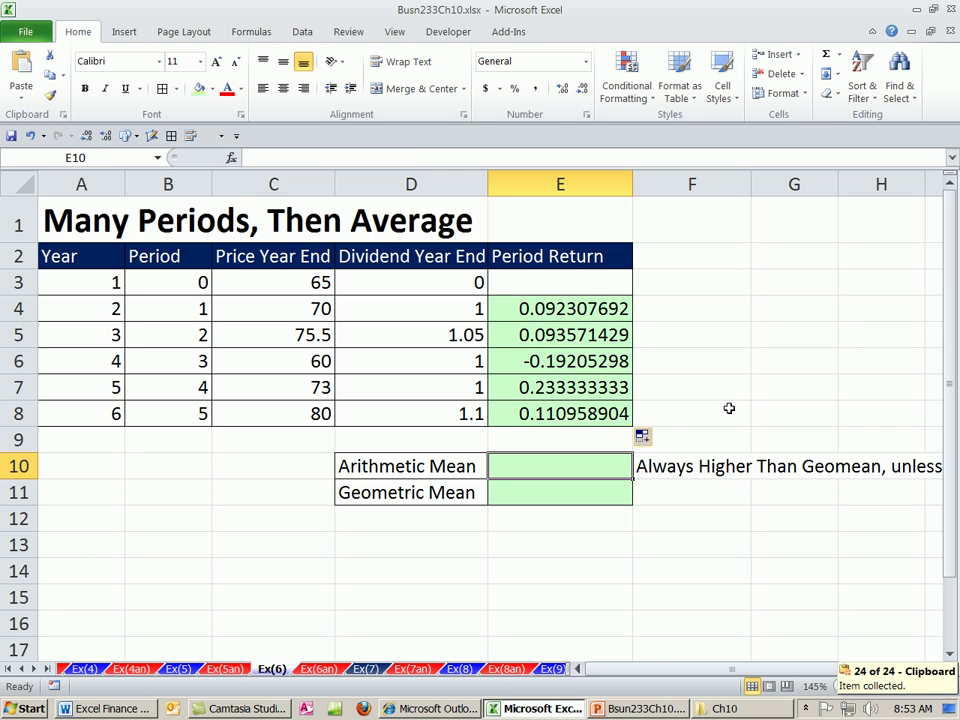
Label G6 'Mean:' and paste the mean formula into G7, returning 0.06762
click(765, 388)
click(761, 366)
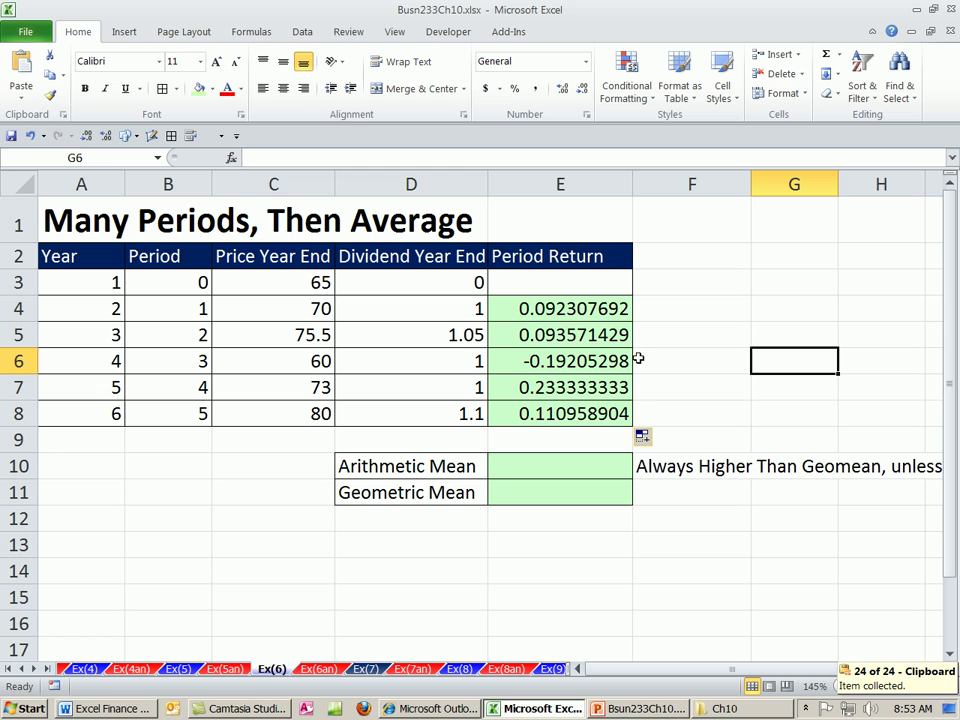
text(Mean:)
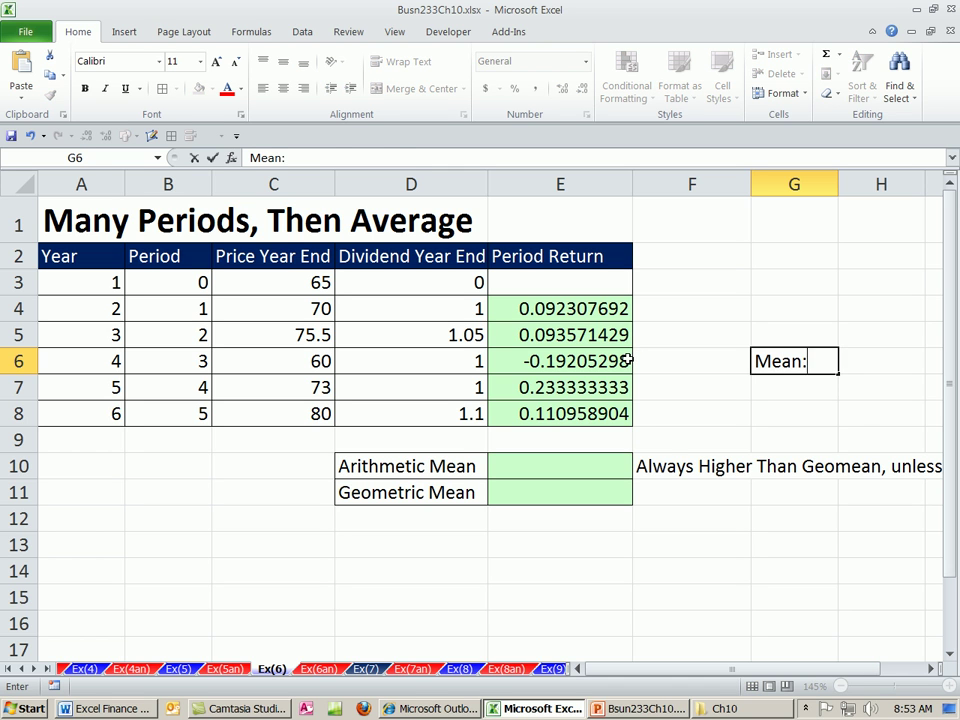
key(Return)
key(ctrl+v)
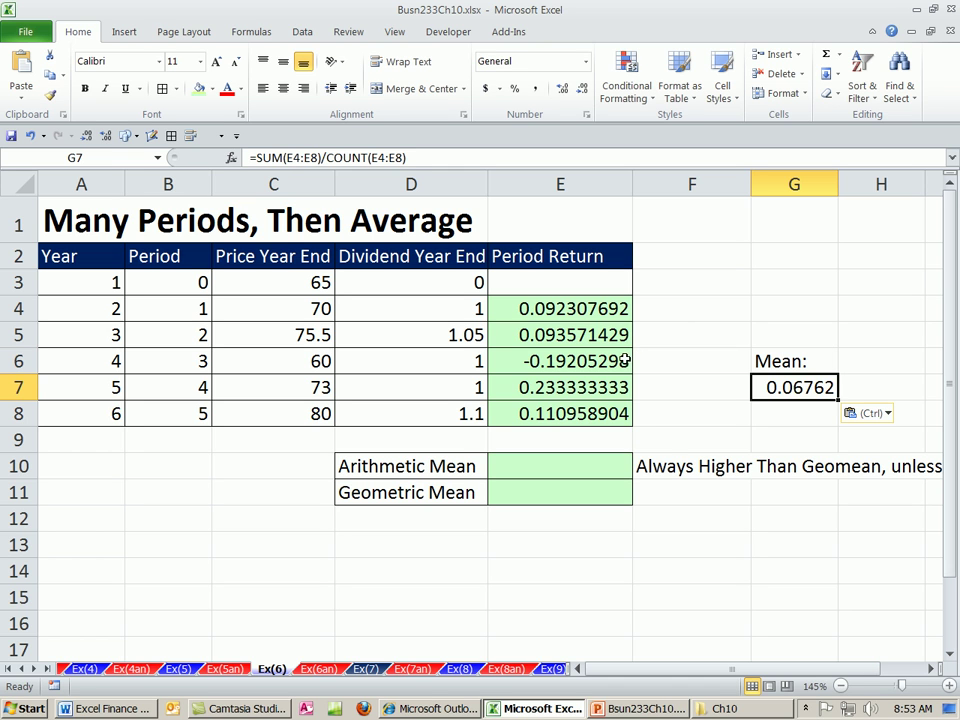
key(F2)
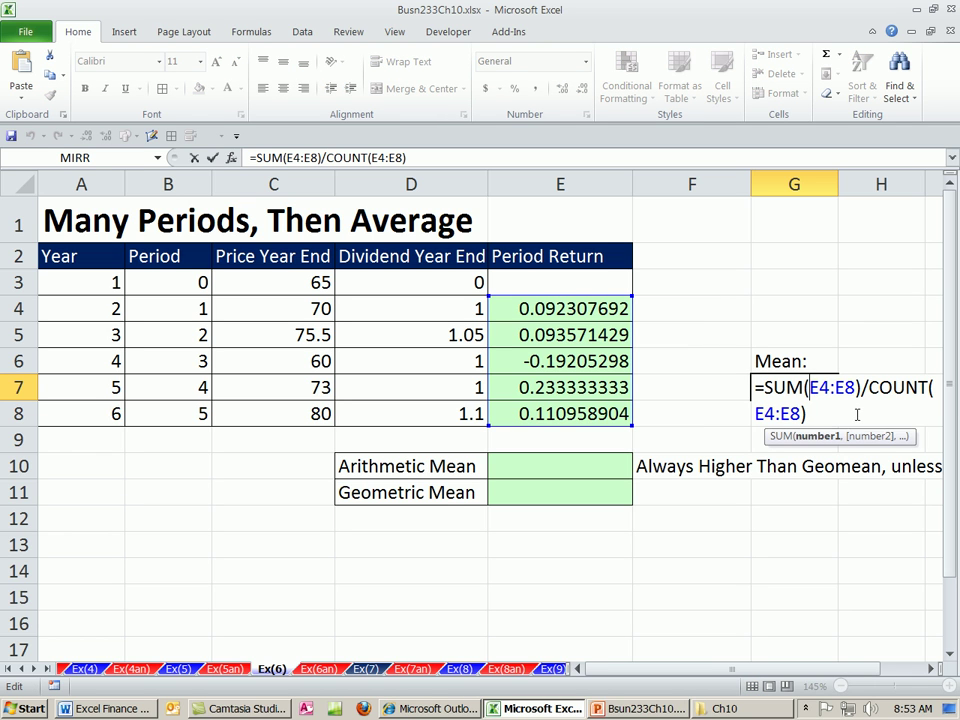
click(808, 415)
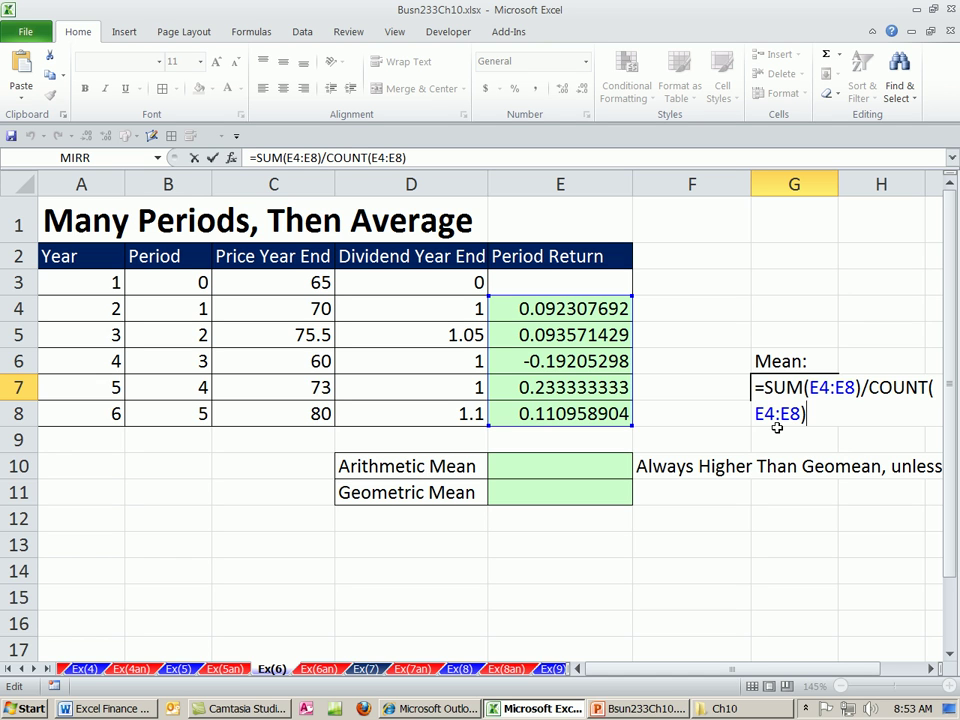
key(Return)
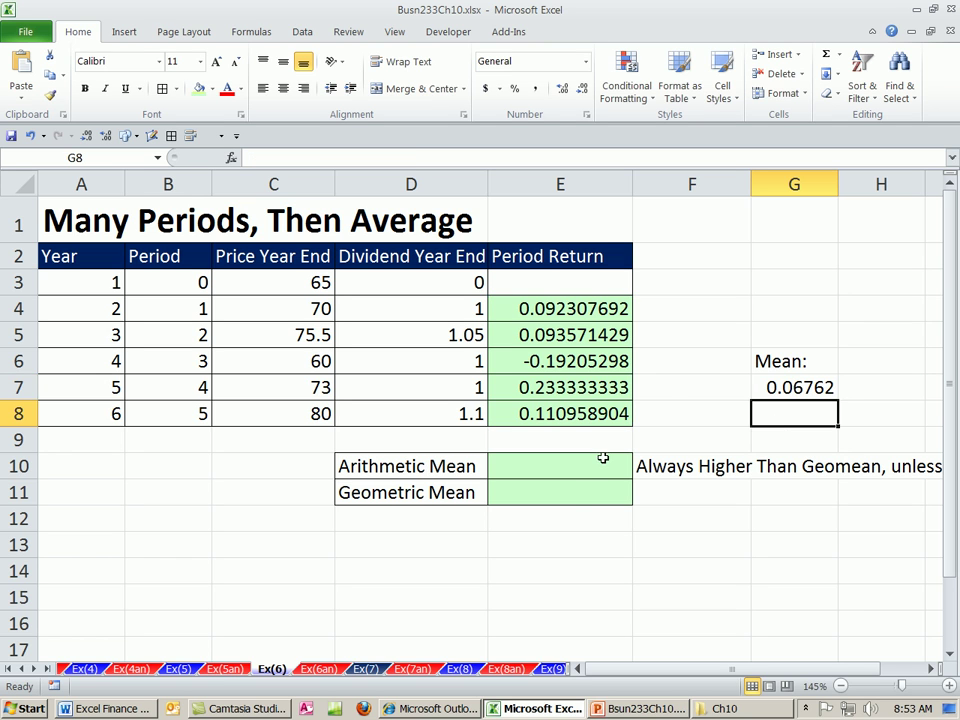
Enter =AVERAGE(E4:E8) in E10, returning 0.067623676
click(565, 465)
text(=aver)
key(Tab)
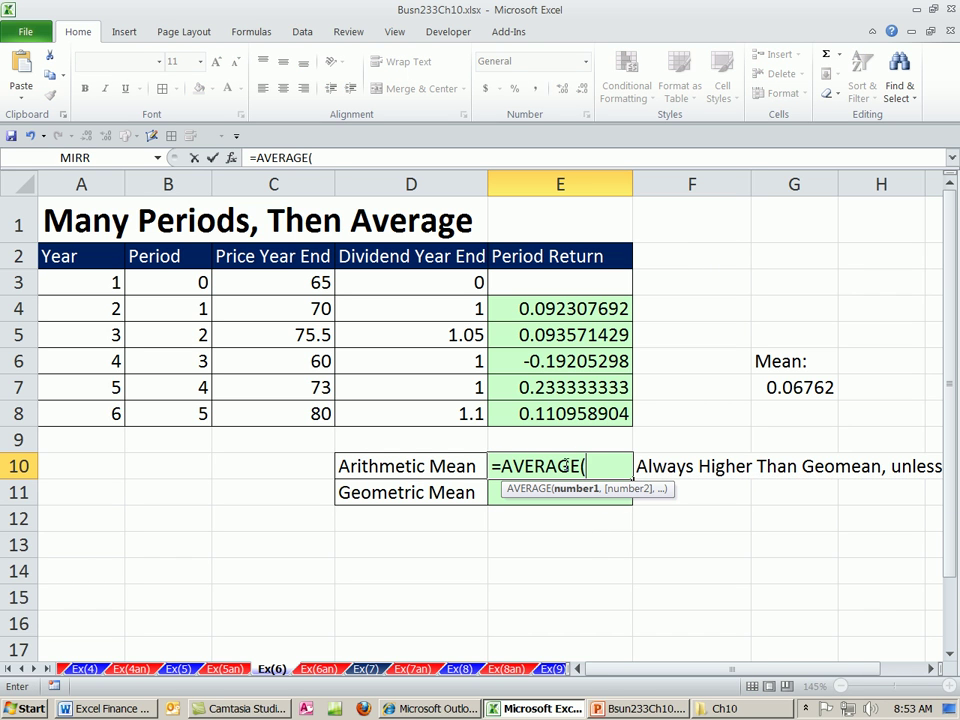
drag(565, 308, 568, 413)
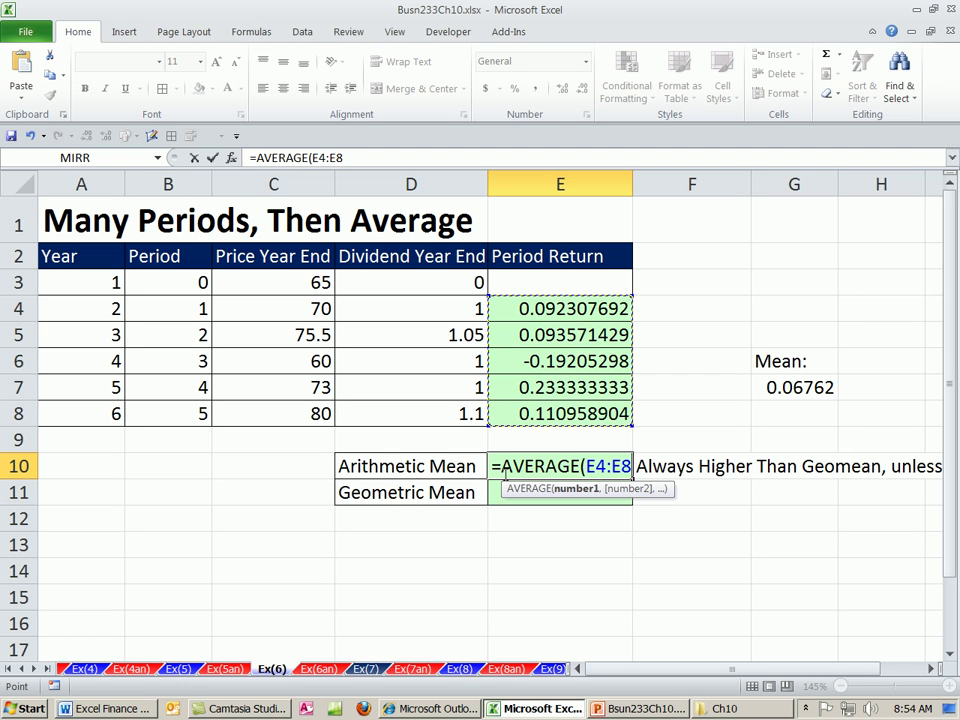
drag(501, 467, 580, 467)
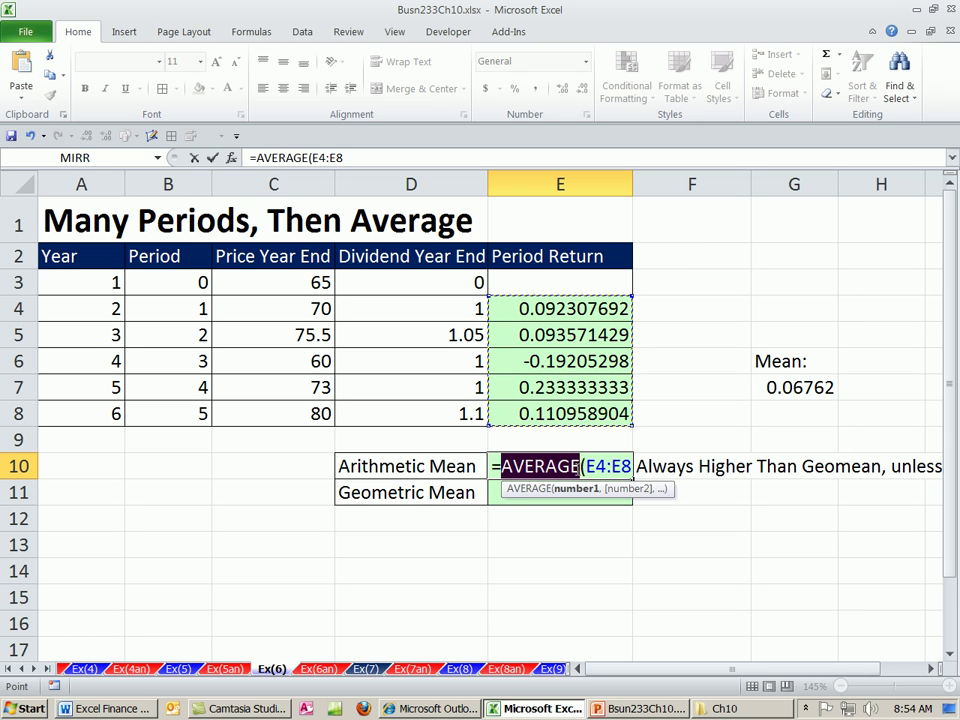
click(582, 467)
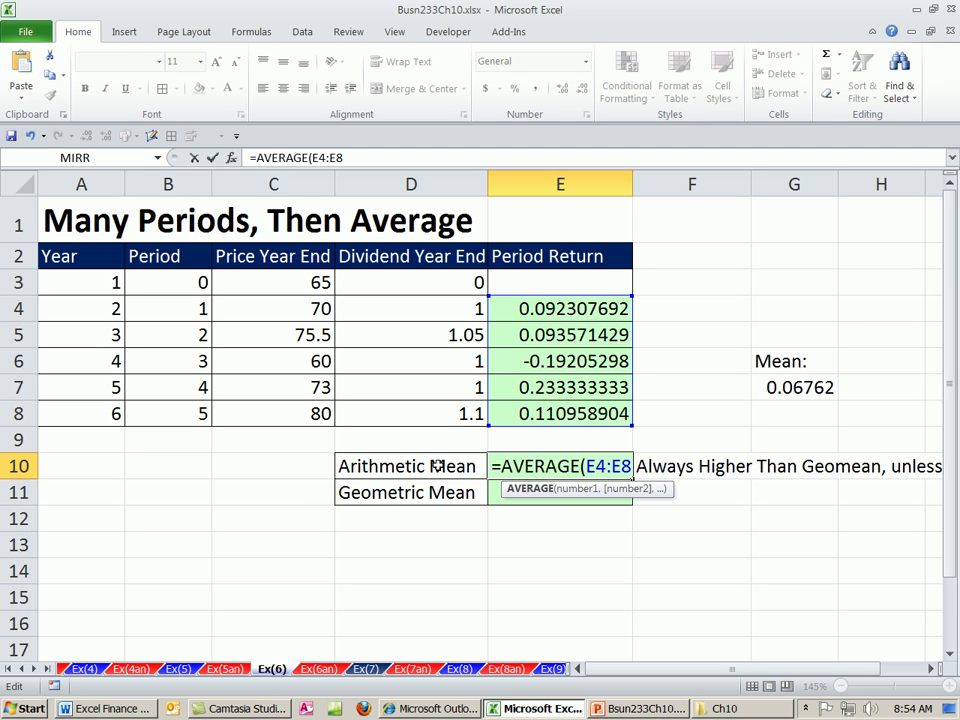
key(ctrl+Return)
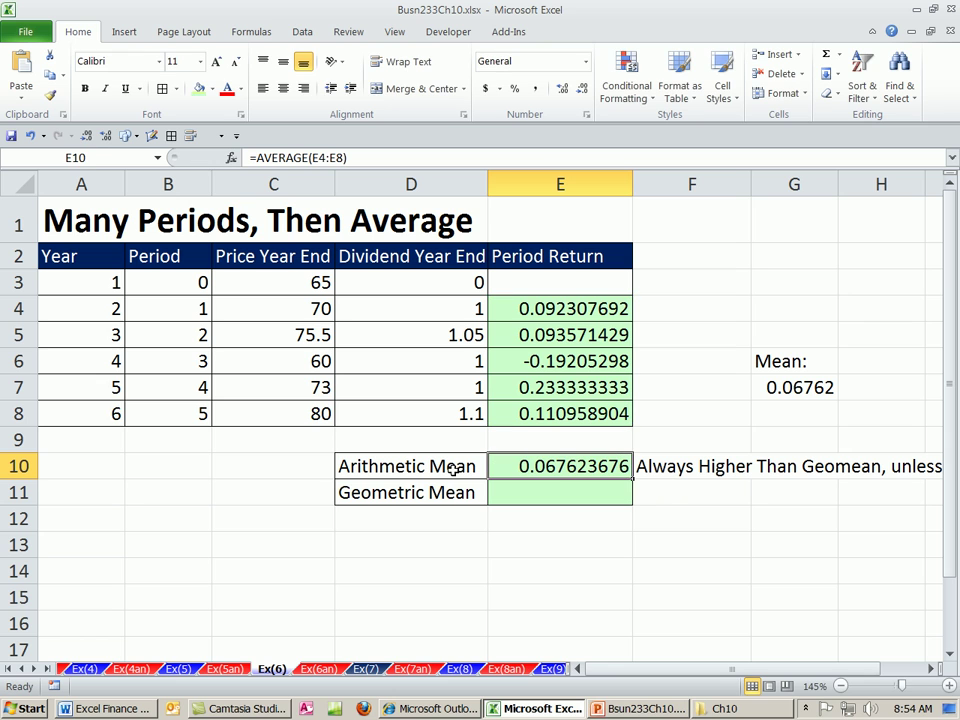
click(571, 310)
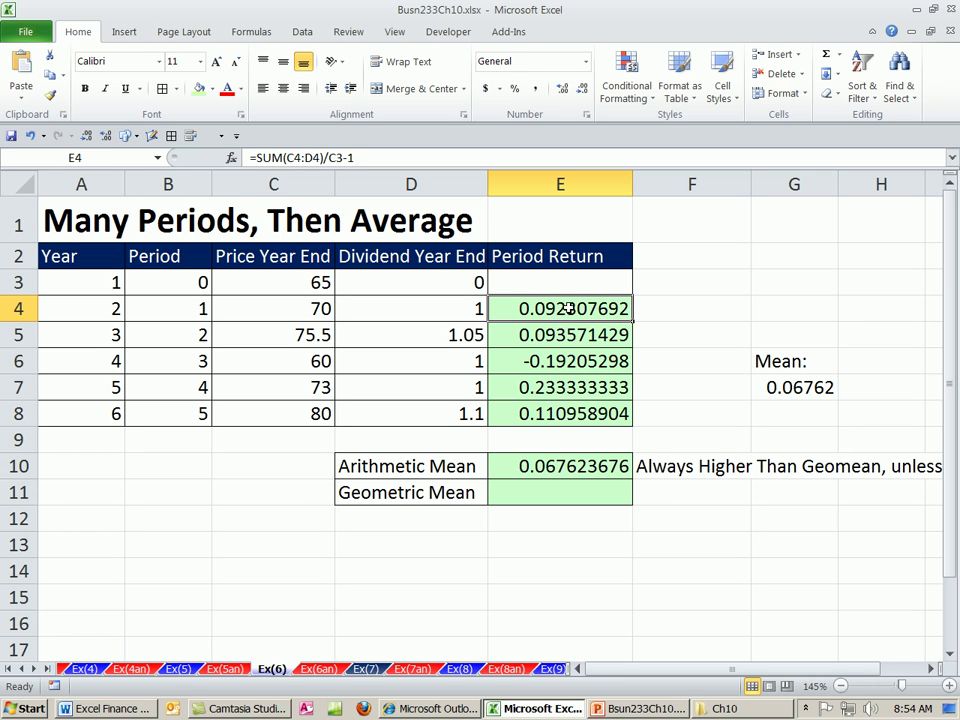
click(596, 340)
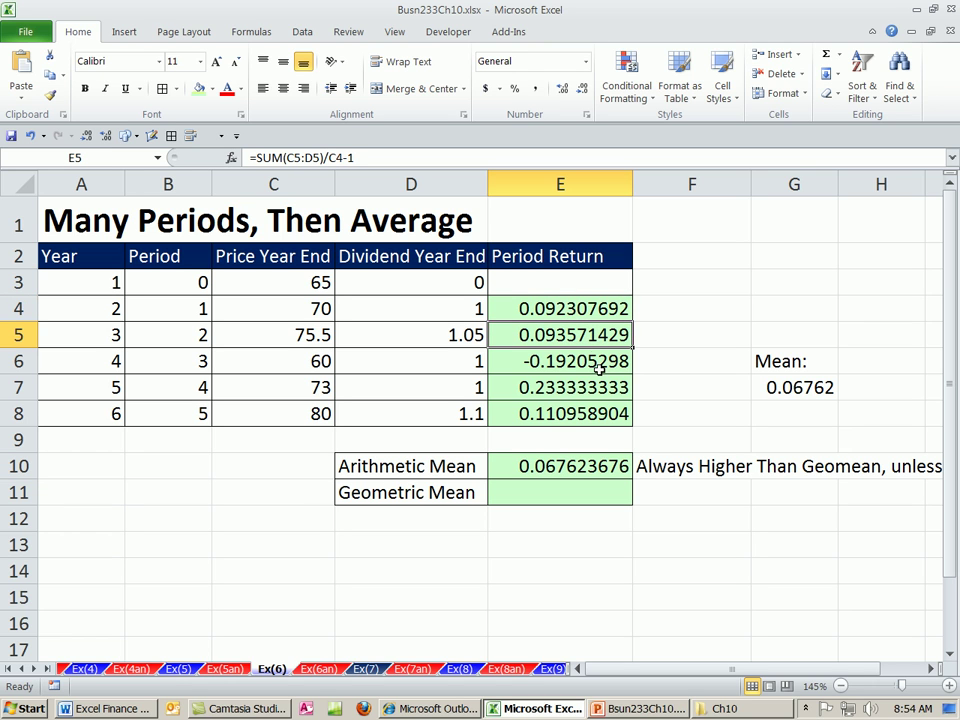
click(599, 366)
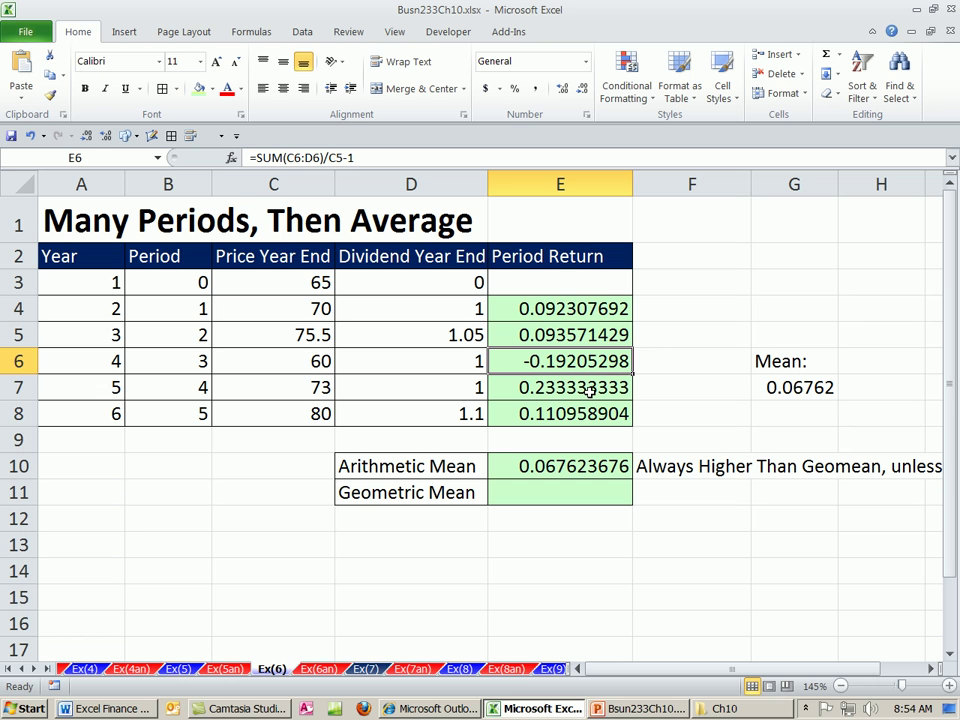
click(591, 386)
click(590, 420)
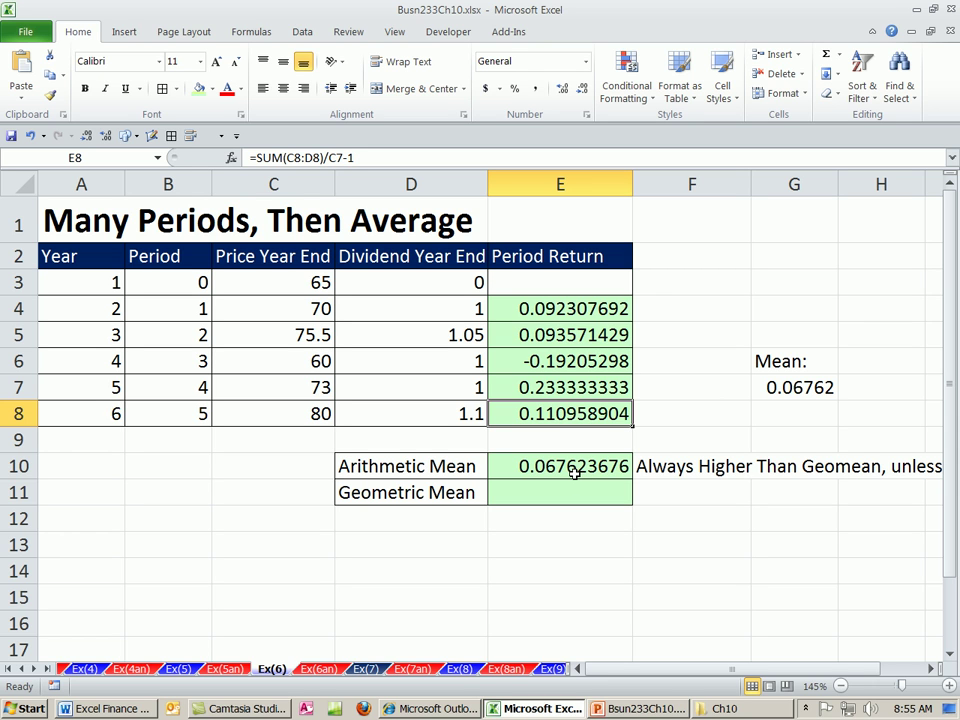
click(531, 314)
click(532, 336)
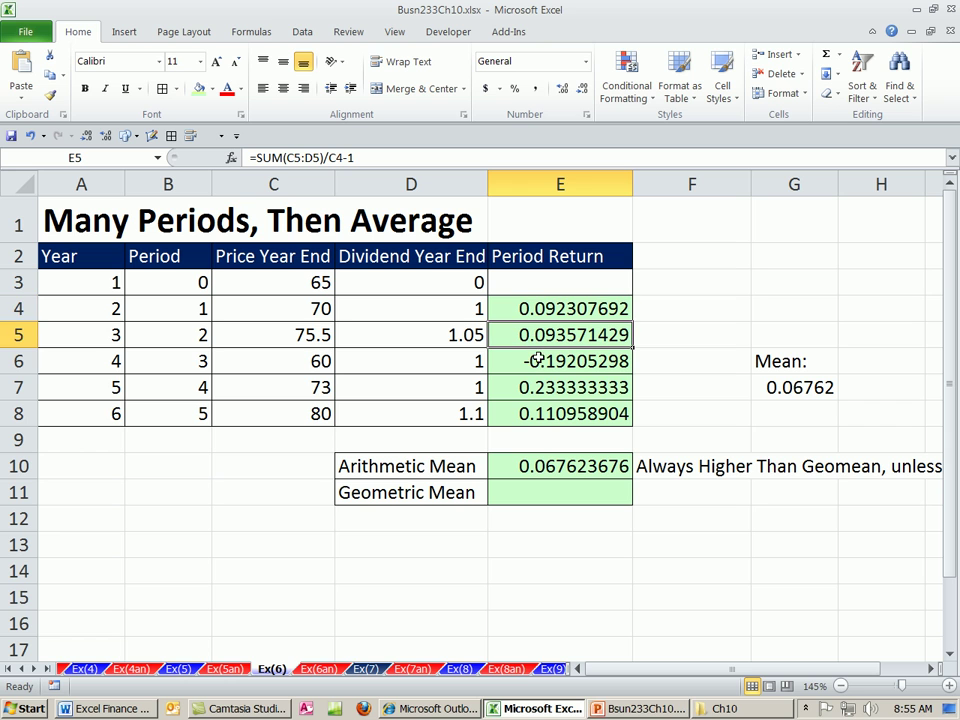
click(537, 362)
click(542, 387)
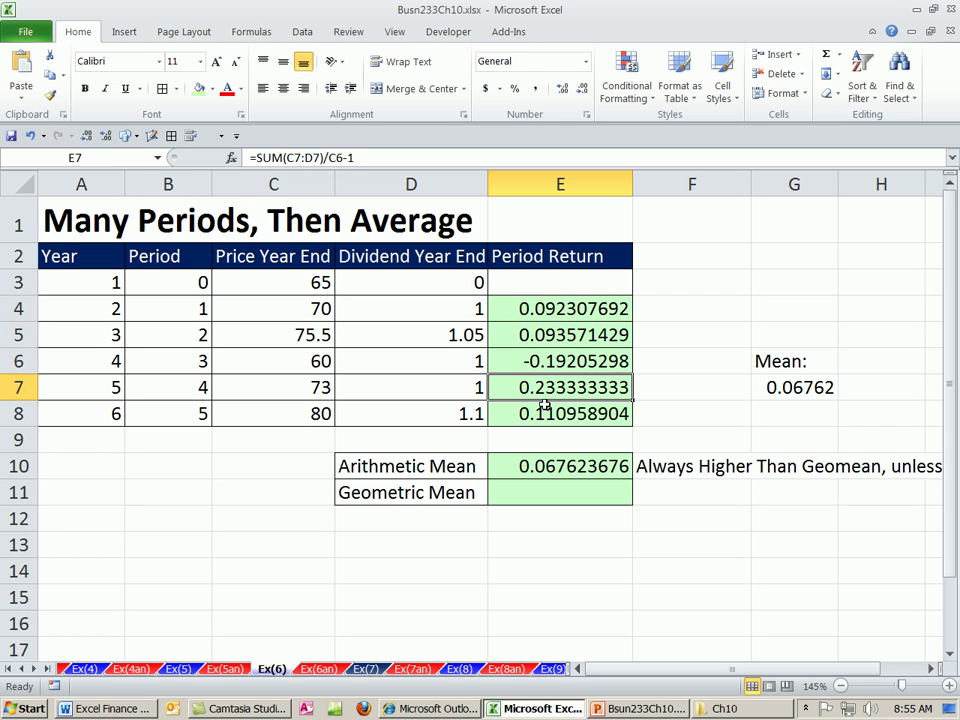
click(545, 410)
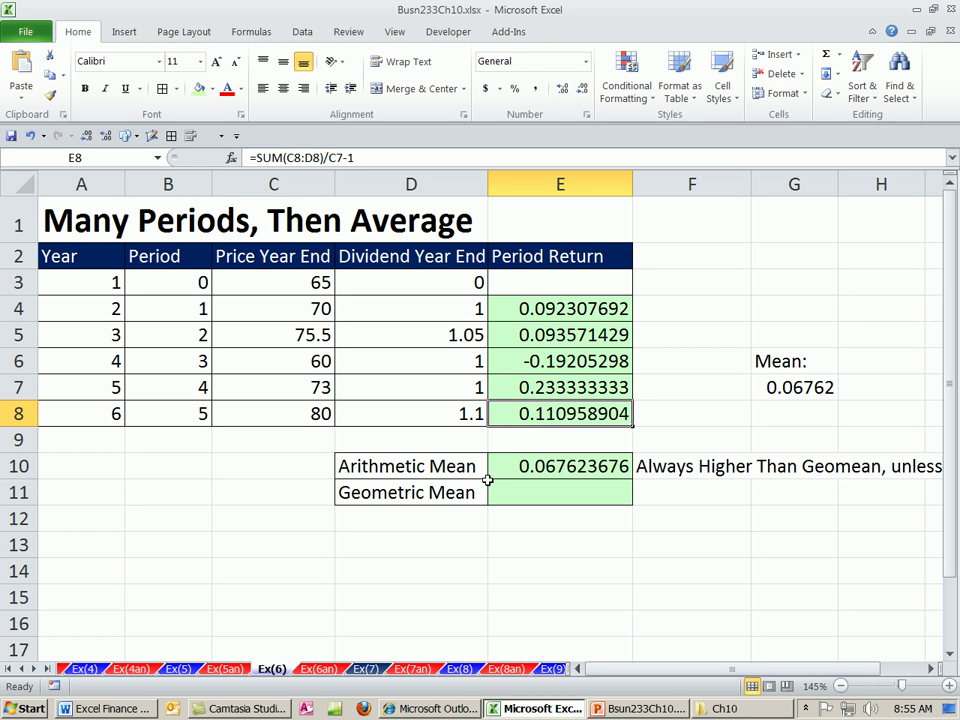
click(355, 466)
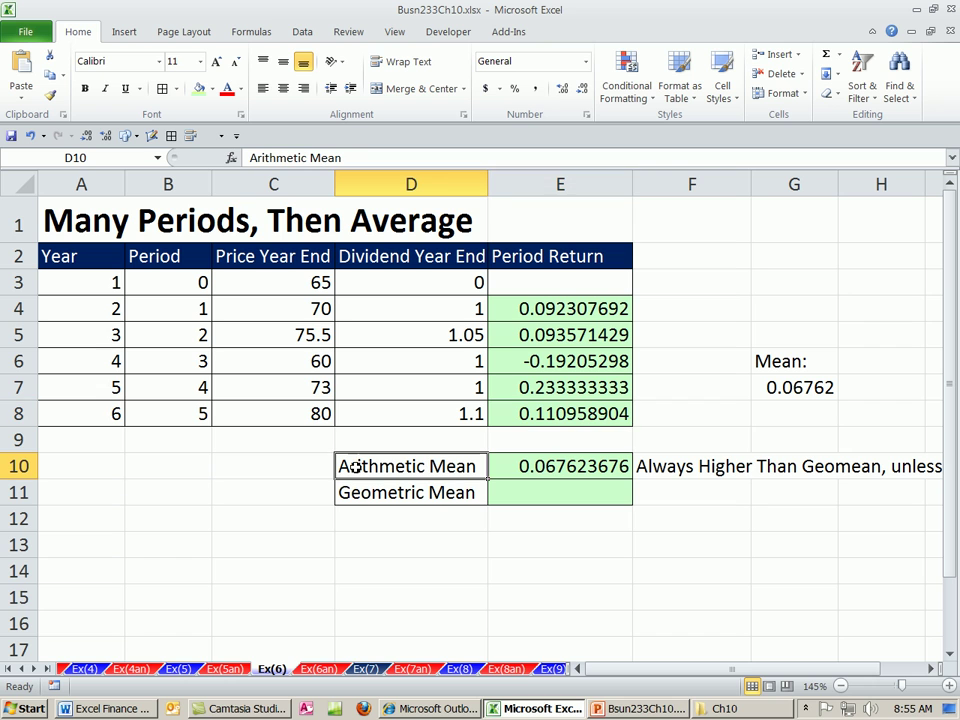
click(456, 494)
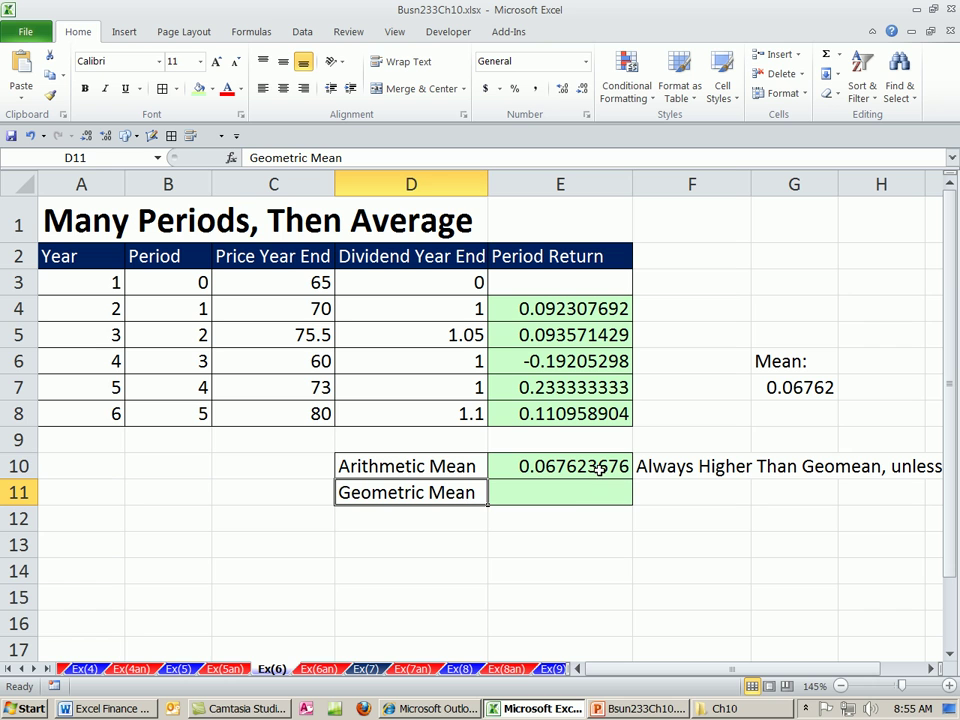
click(553, 468)
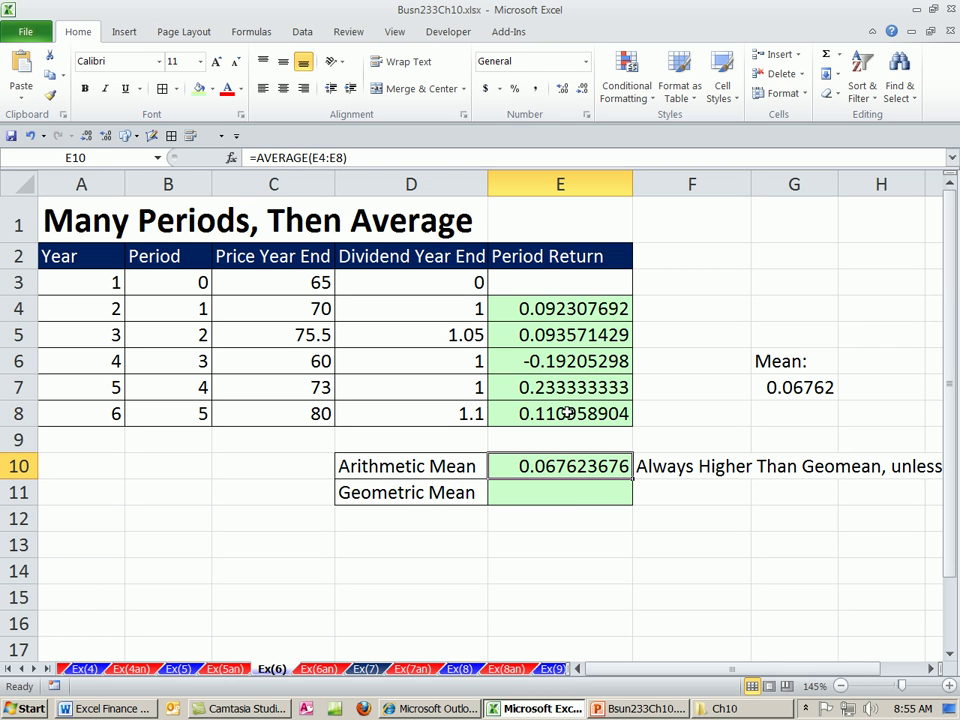